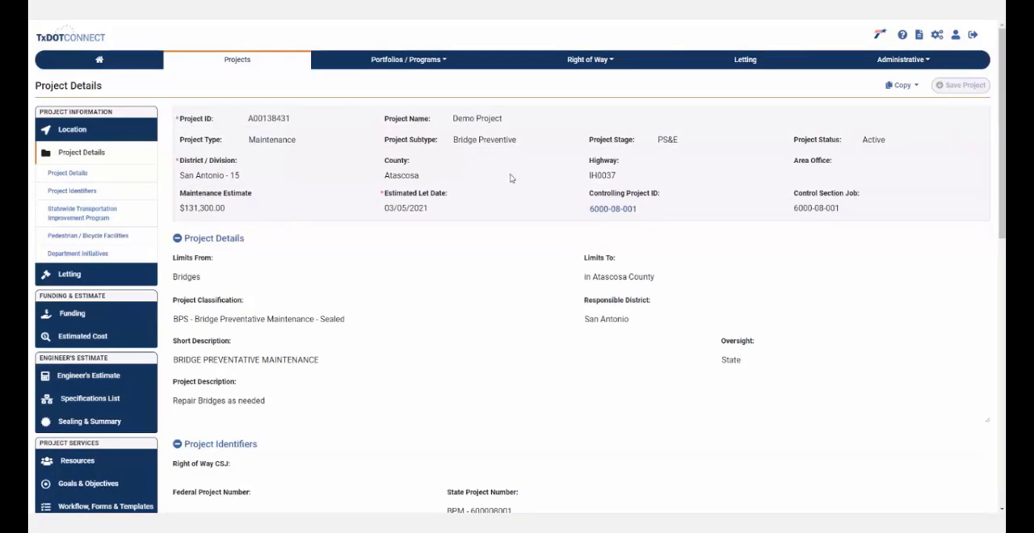
# - In the Engineer's Estimate design section, set the design standard to NA - Not Applicable and turn on the Bidder Pre-Qualification Waiver Flag
pyautogui.moveTo(686, 144); pyautogui.dragTo(638, 142)
pyautogui.scroll(-2, 464, 267)
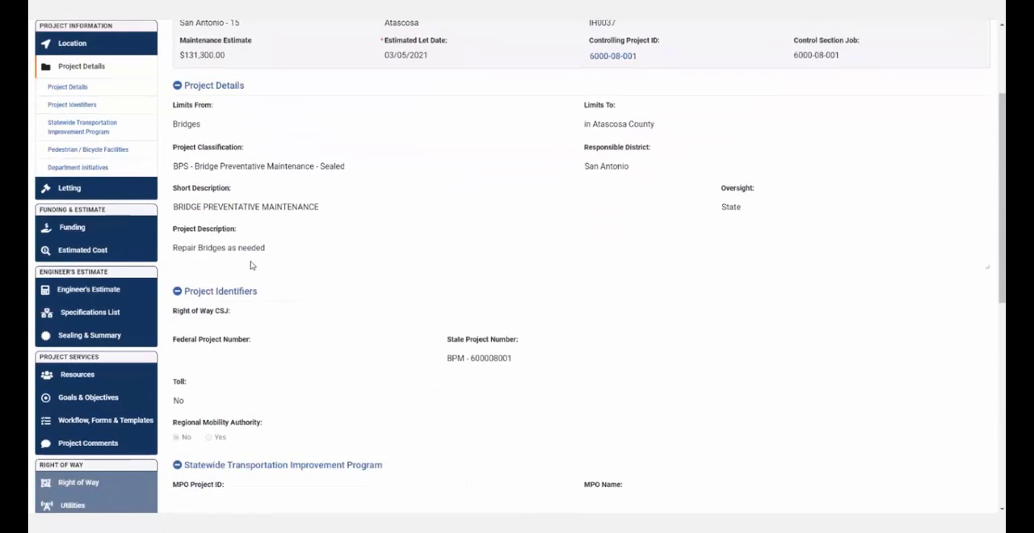
pyautogui.click(80, 290)
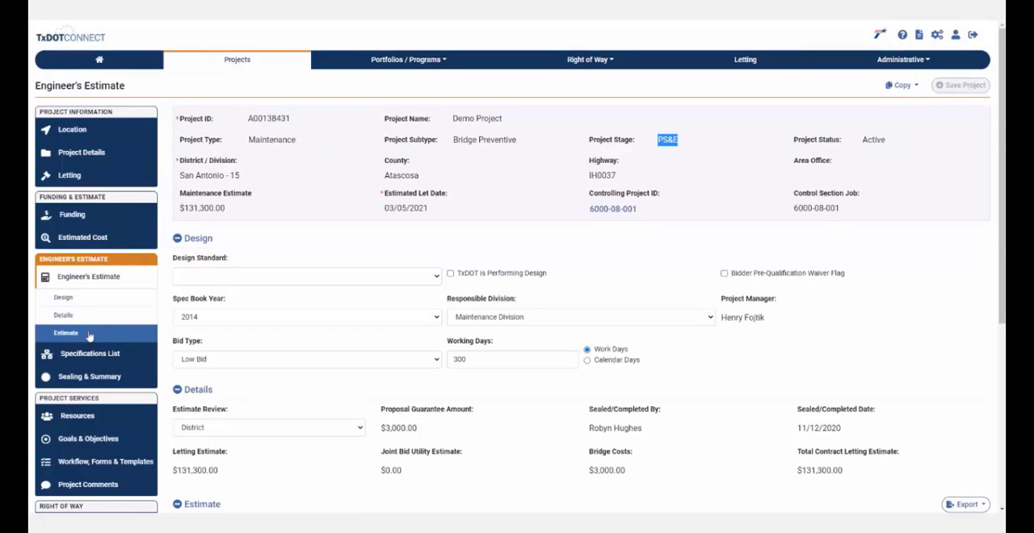
pyautogui.click(239, 282)
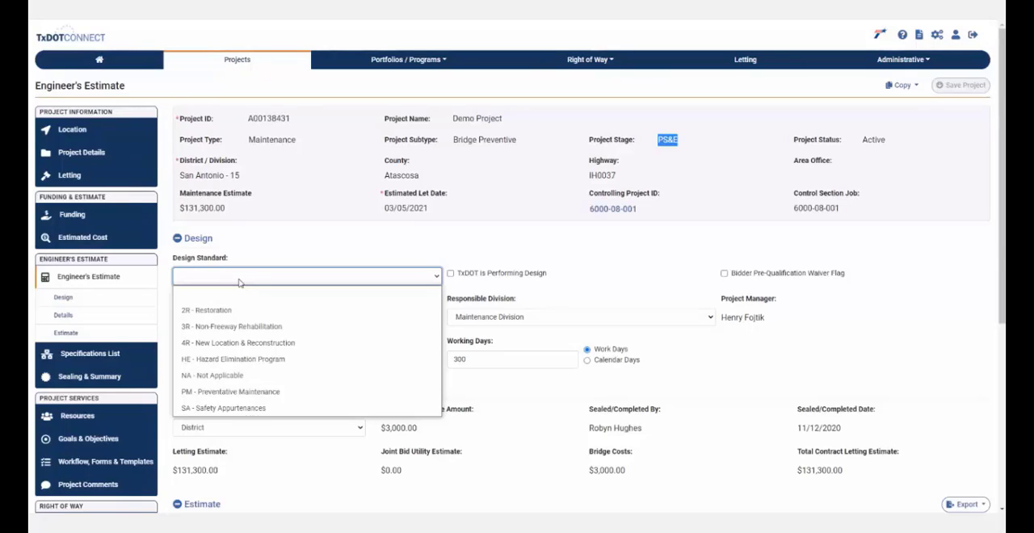
pyautogui.click(258, 383)
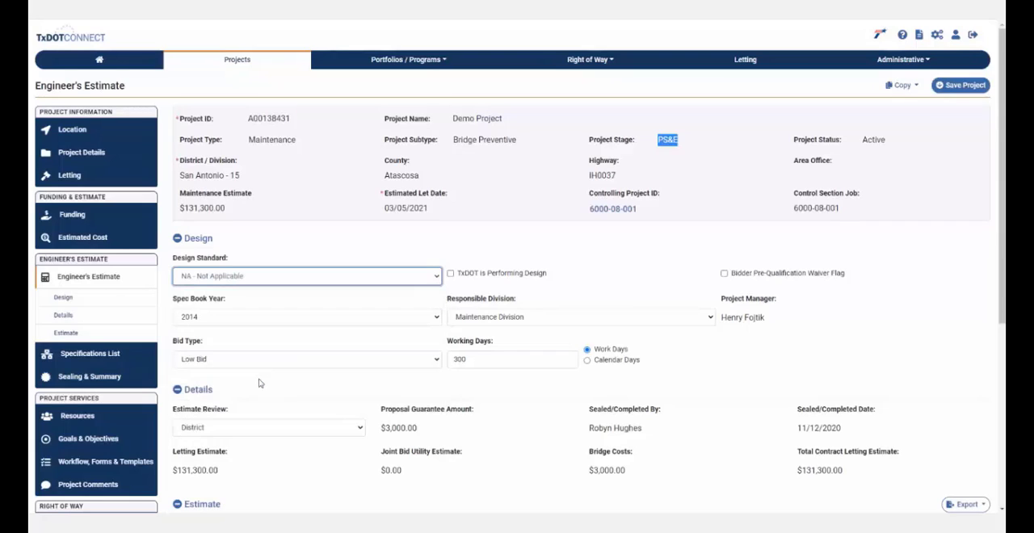
pyautogui.click(724, 274)
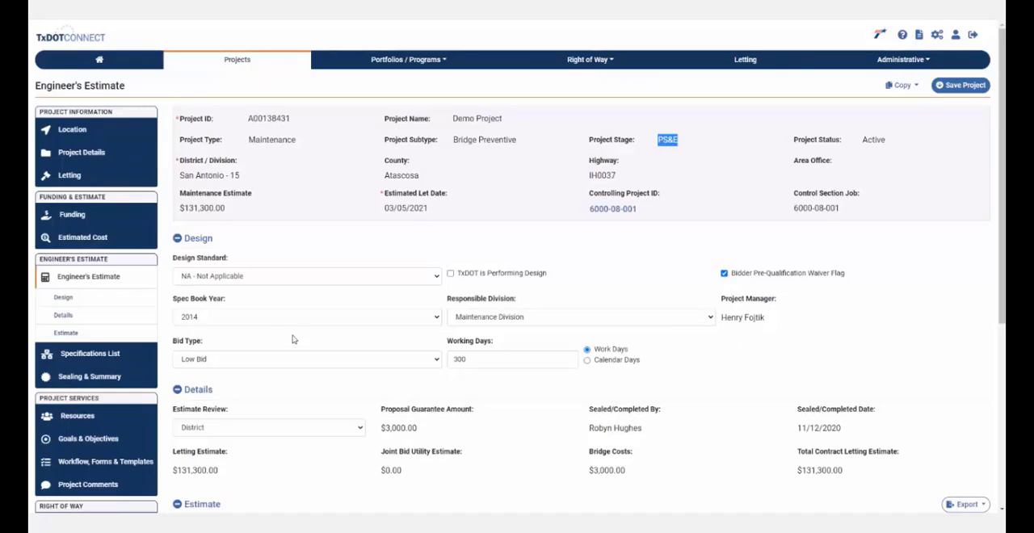
# - Look at the available spec book year and bid type options, keeping 2014 and Low Bid
pyautogui.click(225, 319)
pyautogui.click(226, 324)
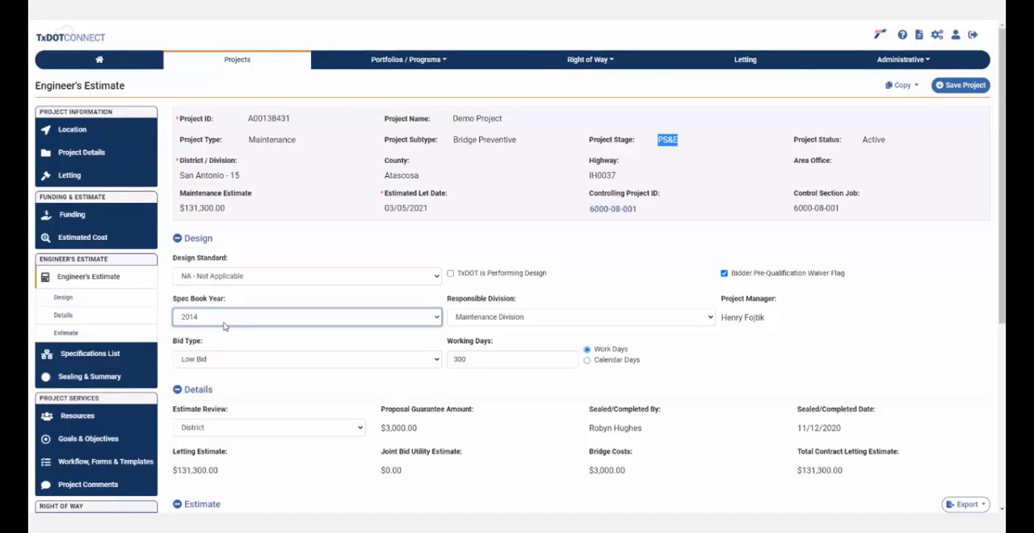
pyautogui.click(226, 324)
pyautogui.click(226, 324)
pyautogui.click(426, 367)
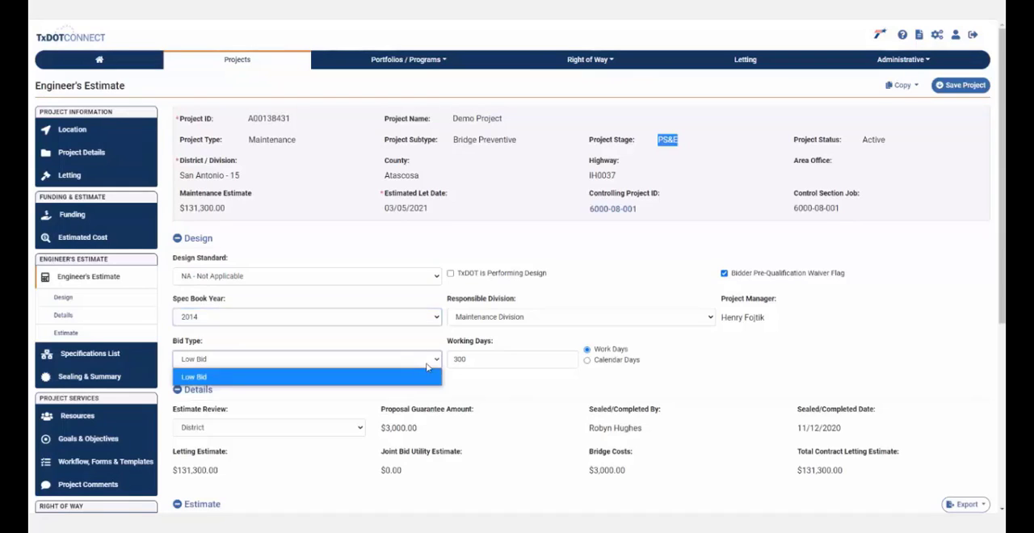
pyautogui.click(426, 367)
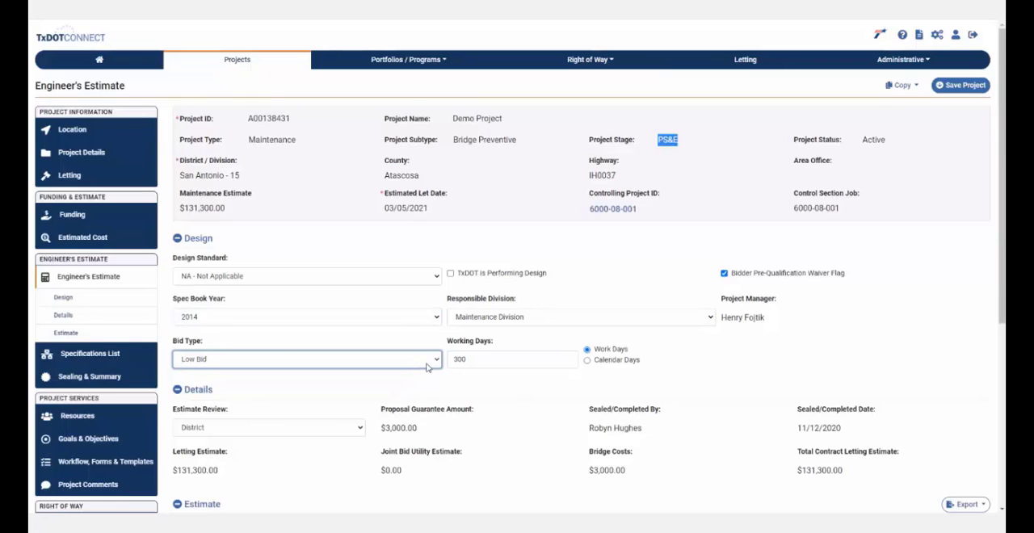
# - Set the working days to 150 and count them as calendar days
pyautogui.click(500, 361)
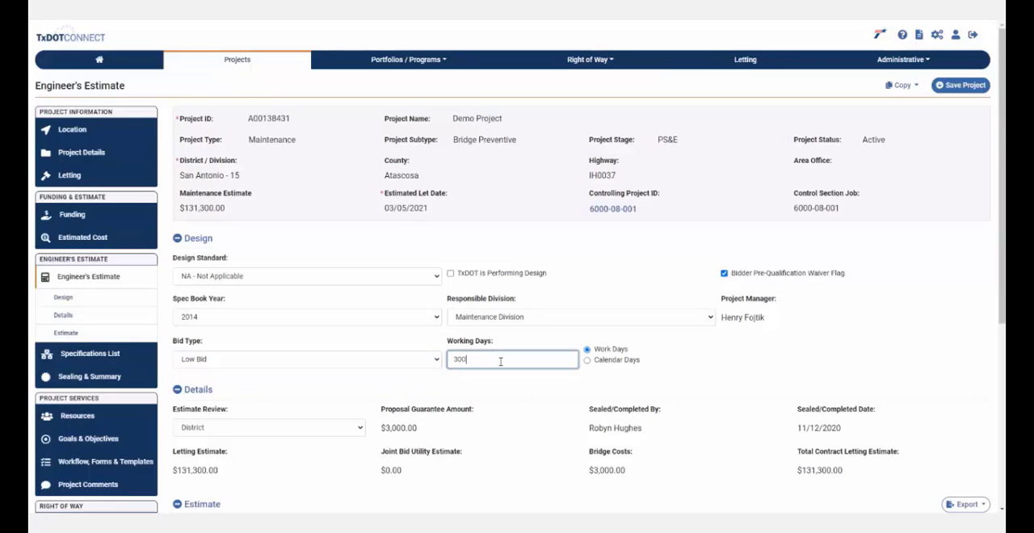
pyautogui.moveTo(500, 361); pyautogui.dragTo(441, 365)
pyautogui.write('150')
pyautogui.click(588, 360)
# - Try District Office as the estimate review option and return it to District
pyautogui.scroll(-2, 589, 364)
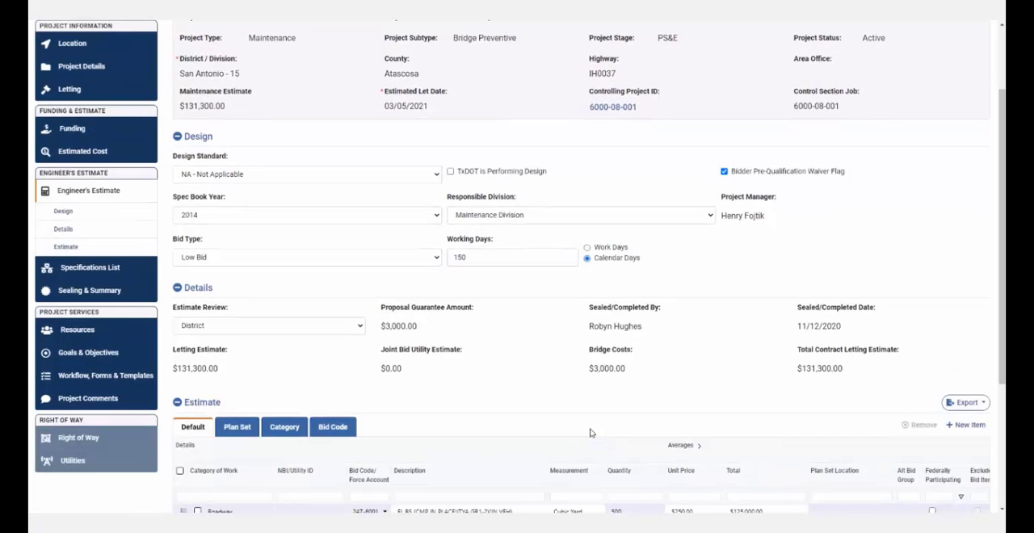
pyautogui.click(220, 325)
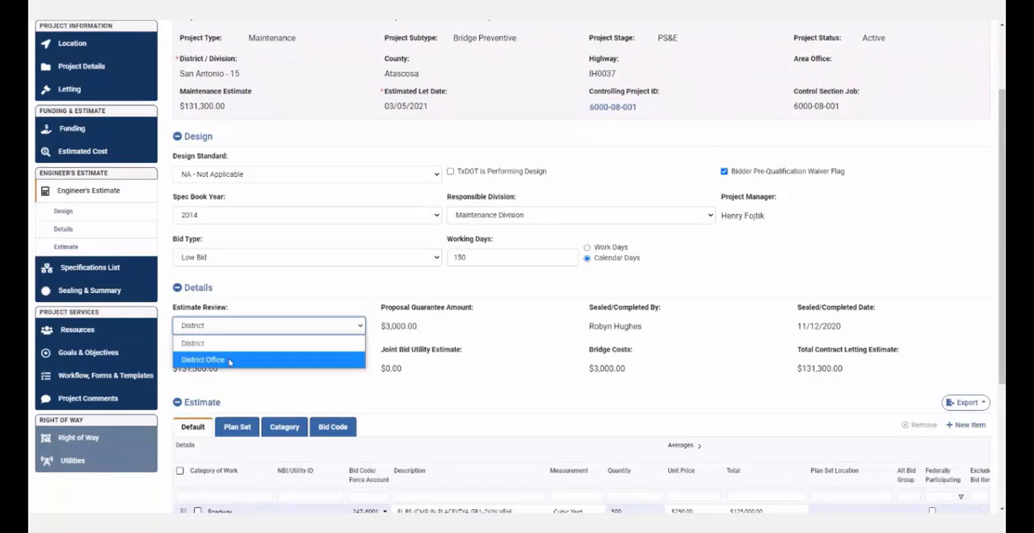
pyautogui.click(228, 360)
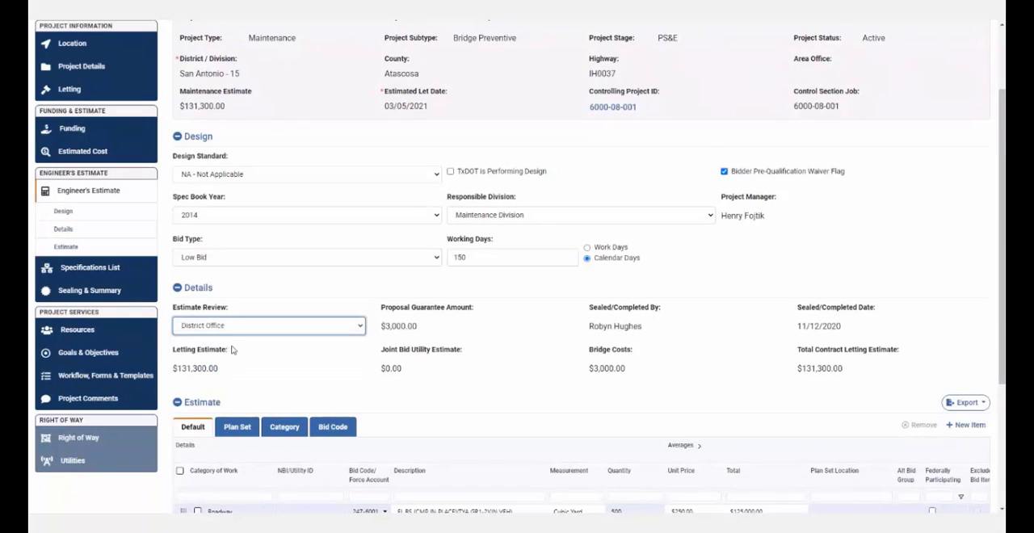
pyautogui.click(236, 326)
pyautogui.click(236, 344)
pyautogui.click(234, 374)
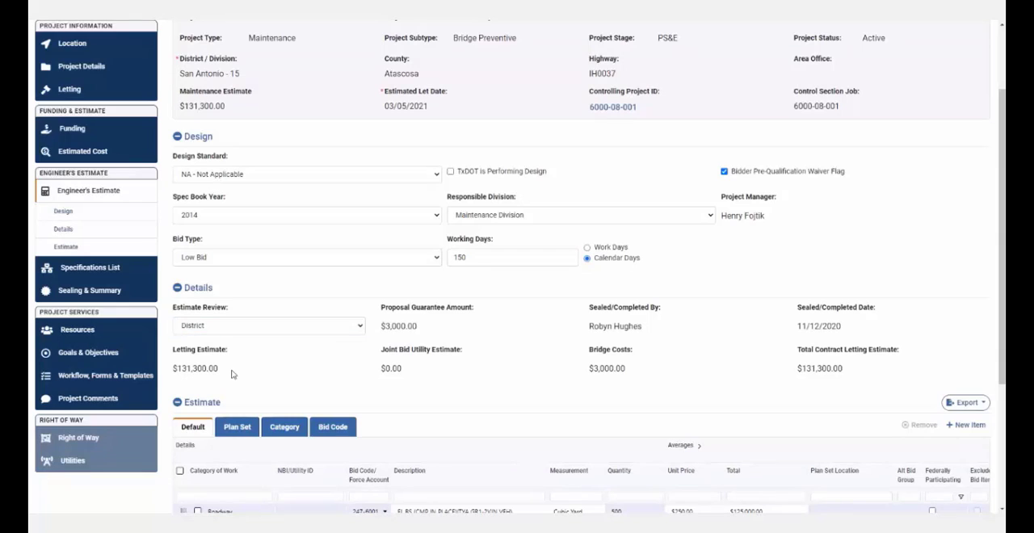
pyautogui.scroll(-1, 364, 384)
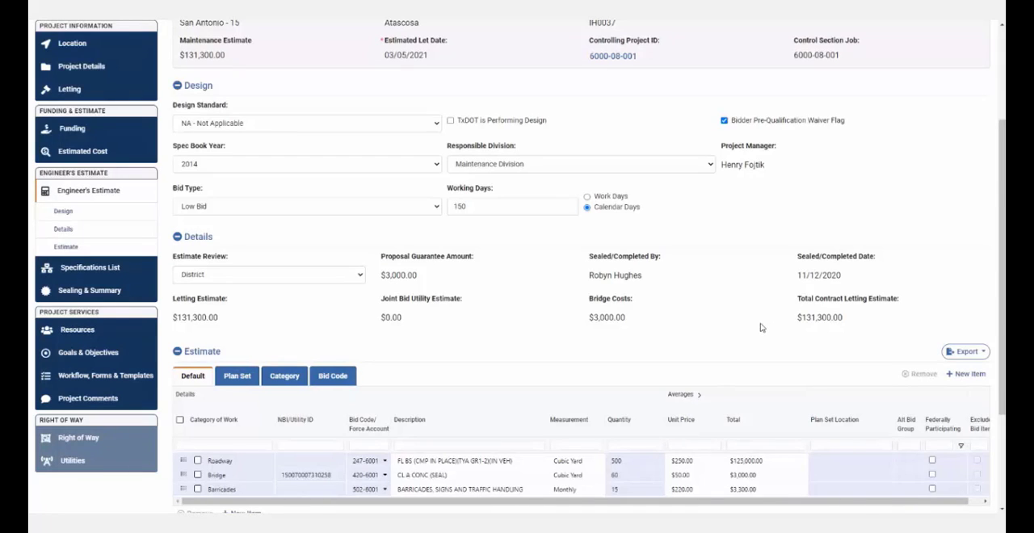
pyautogui.scroll(-2, 760, 327)
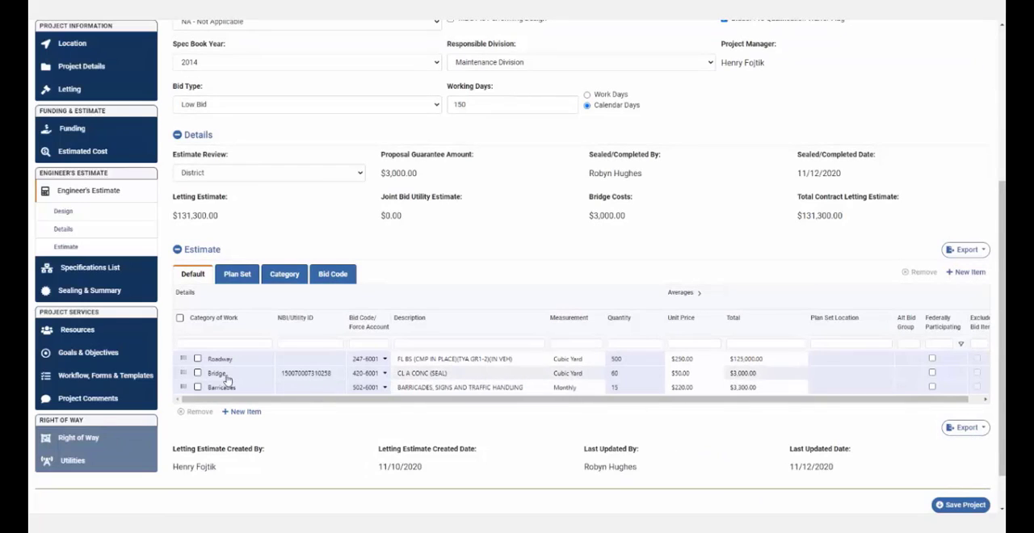
pyautogui.click(970, 273)
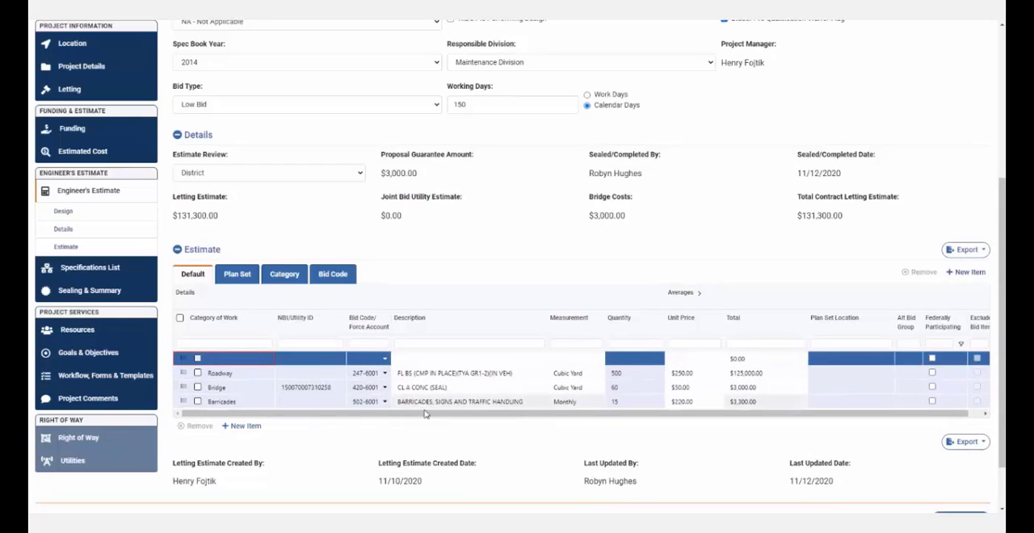
pyautogui.click(253, 362)
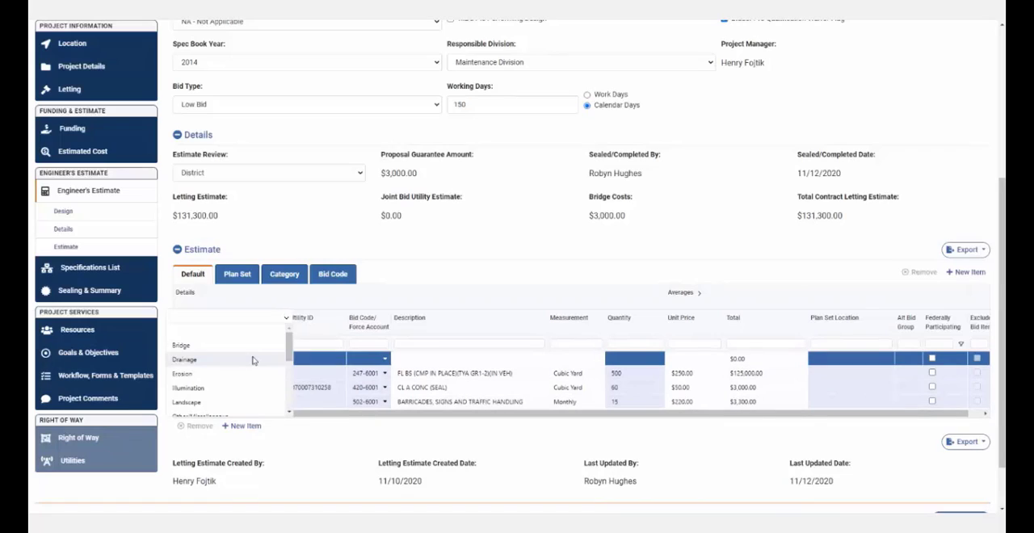
pyautogui.moveTo(289, 350); pyautogui.dragTo(291, 350)
pyautogui.click(234, 345)
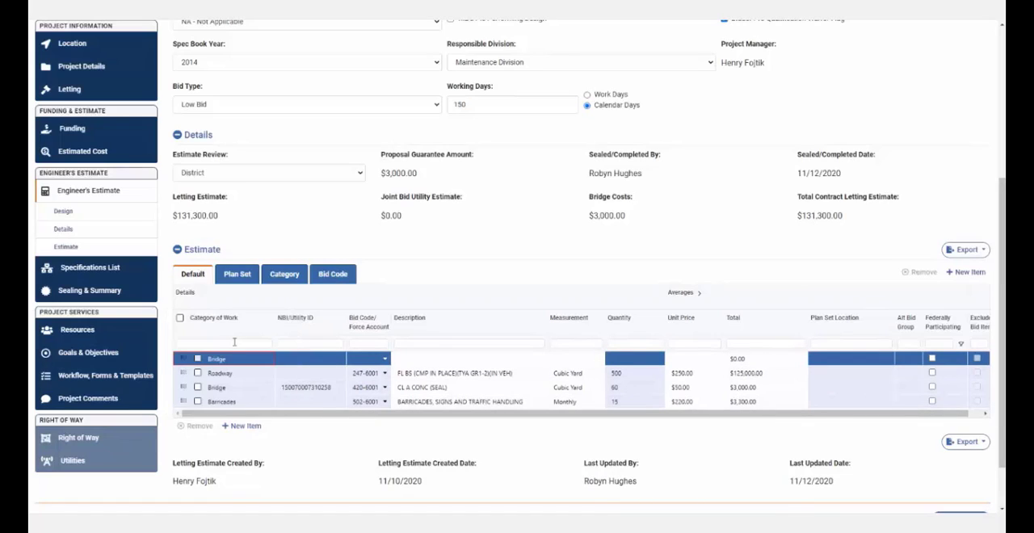
pyautogui.click(320, 361)
pyautogui.click(321, 347)
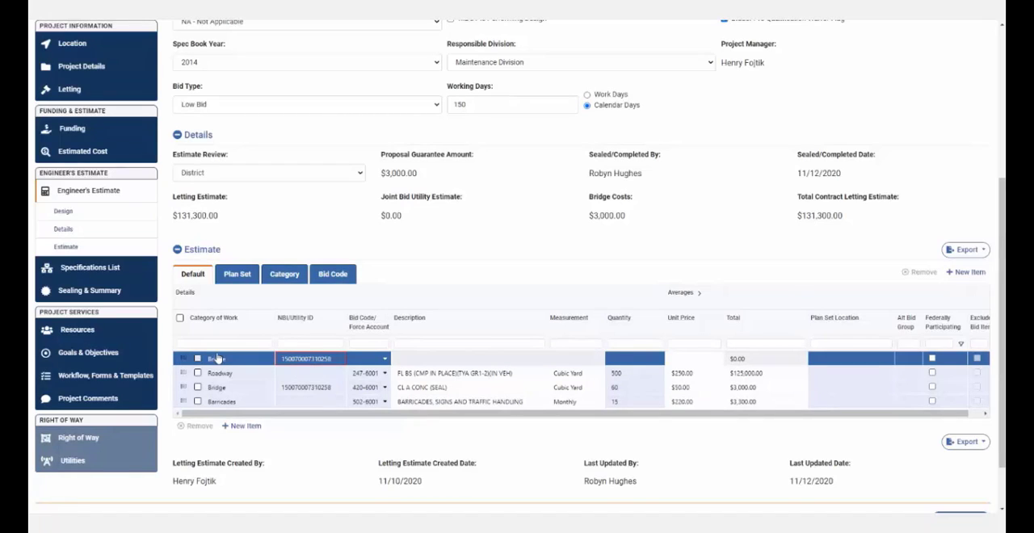
# - Look up bid codes starting with 416 for the new Bridge item and assign 416-6001, DRILL SHAFT (18 IN)
pyautogui.click(372, 358)
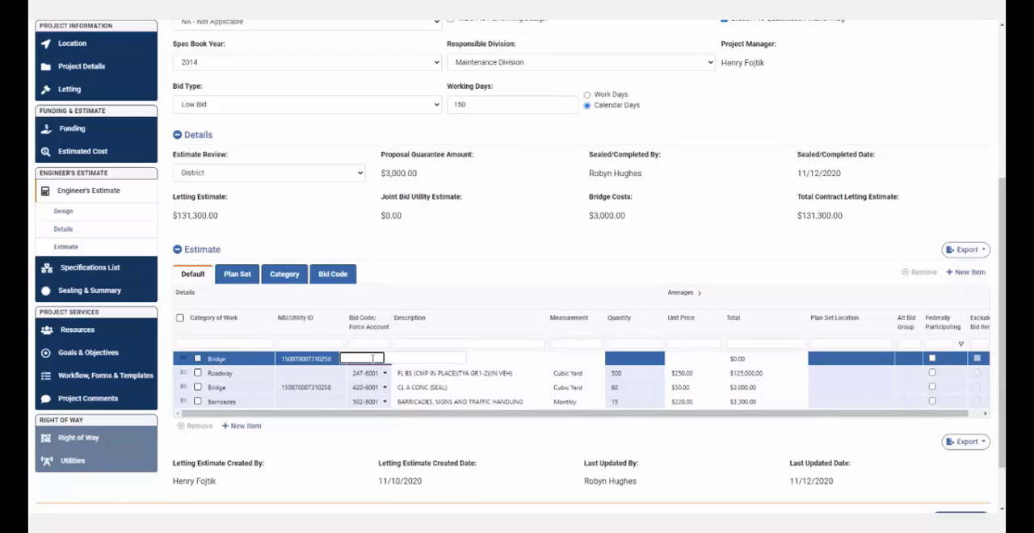
pyautogui.write('416')
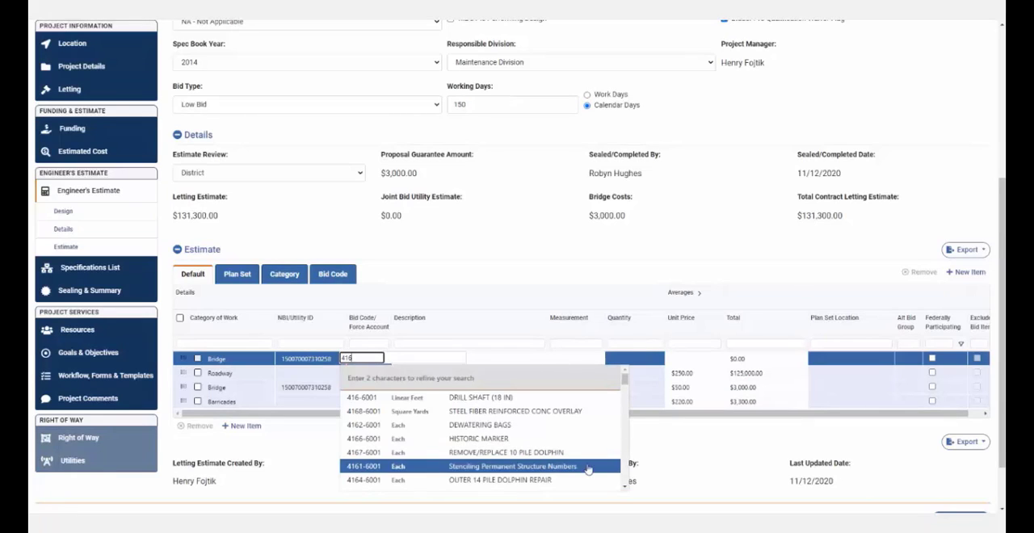
pyautogui.click(625, 487)
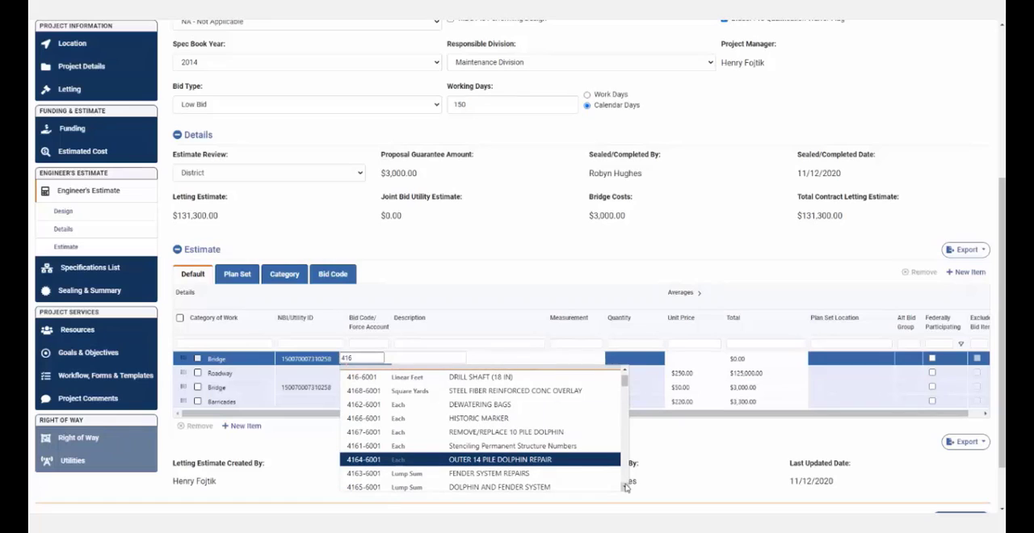
pyautogui.click(626, 487)
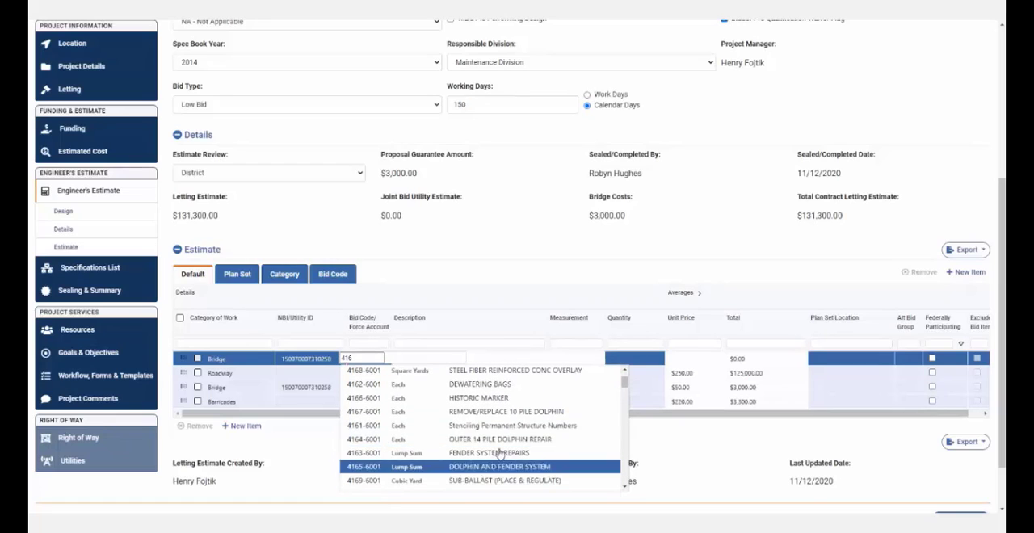
pyautogui.scroll(2, 463, 416)
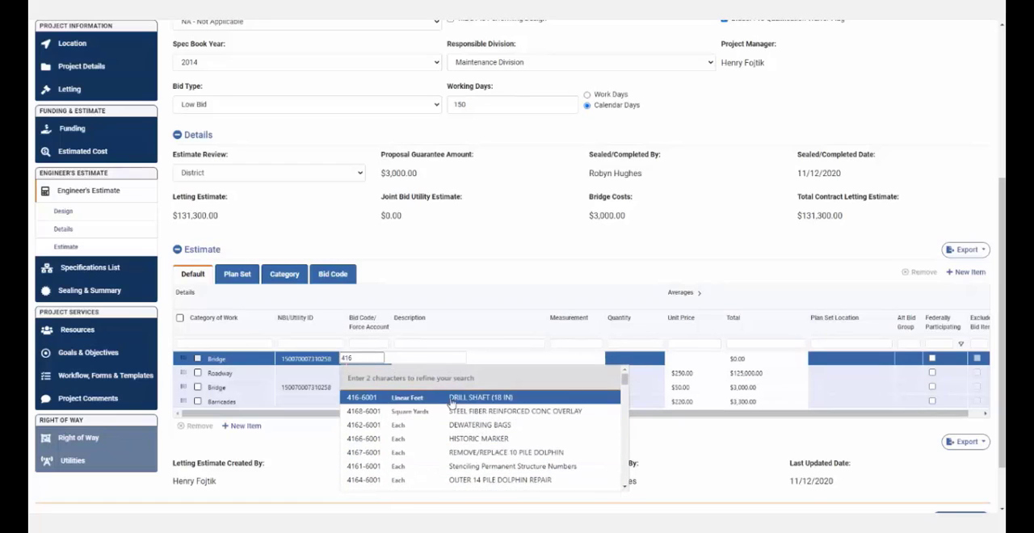
pyautogui.click(453, 398)
# - Give the drill shaft item a quantity of 200 and a unit price of $50.00
pyautogui.click(653, 362)
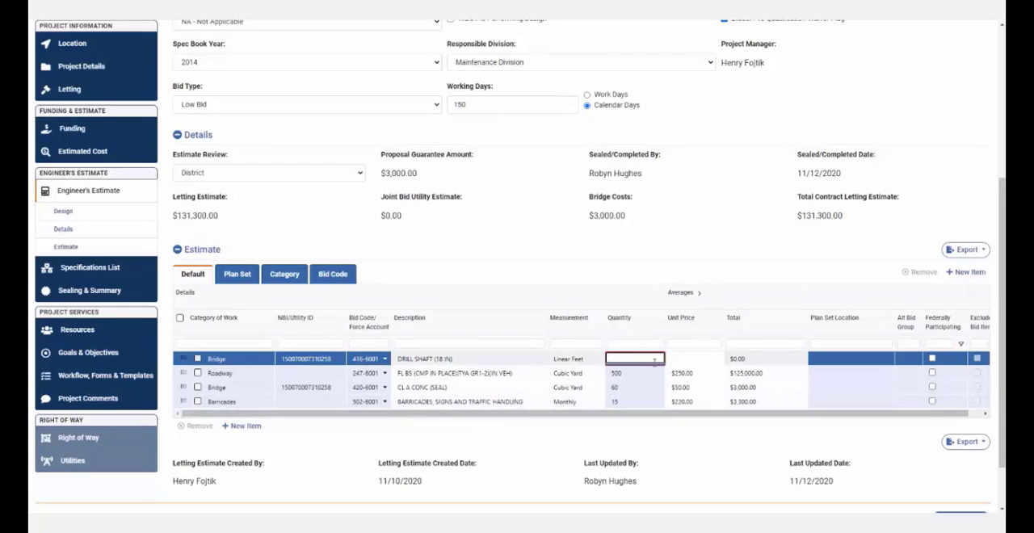
pyautogui.write('200')
pyautogui.click(693, 359)
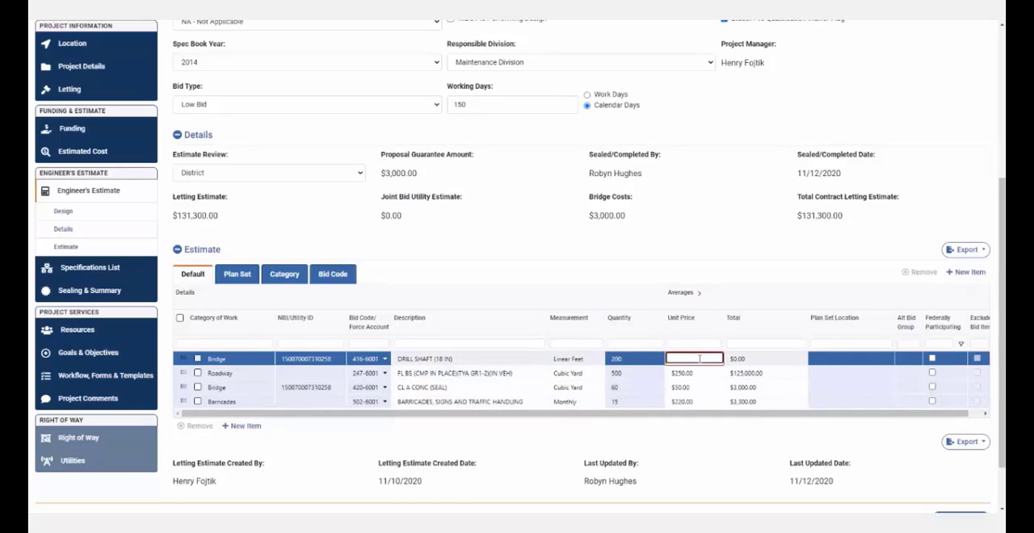
pyautogui.write('50.00')
pyautogui.click(782, 361)
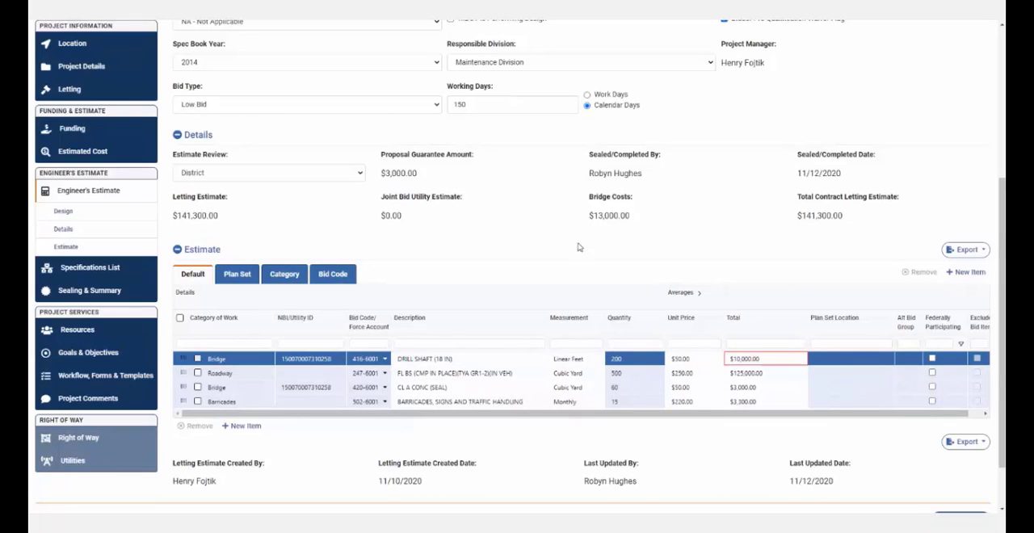
pyautogui.moveTo(383, 176); pyautogui.dragTo(419, 178)
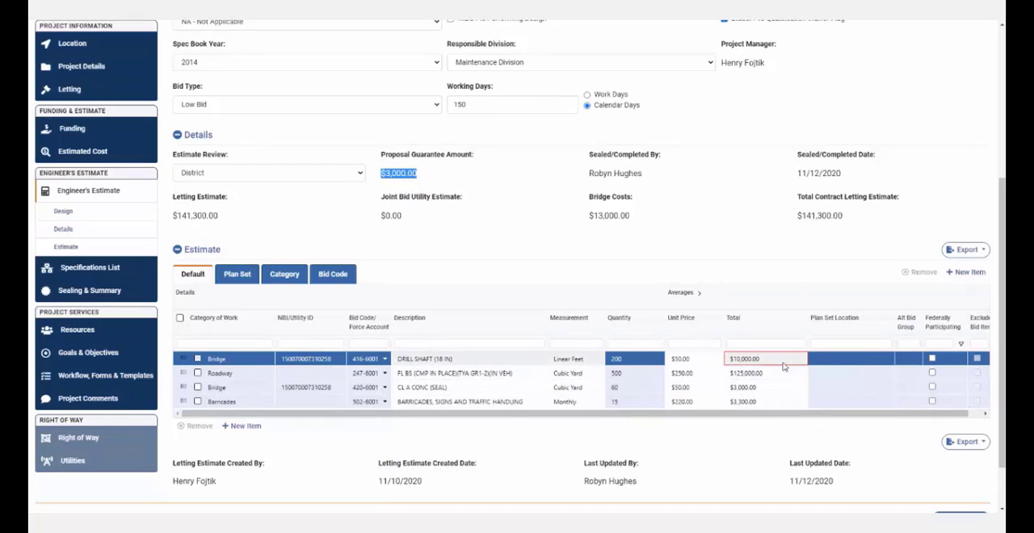
# - Enter Sheet 200 as the drill shaft item's plan set location and leave its alternate bid group empty
pyautogui.click(840, 359)
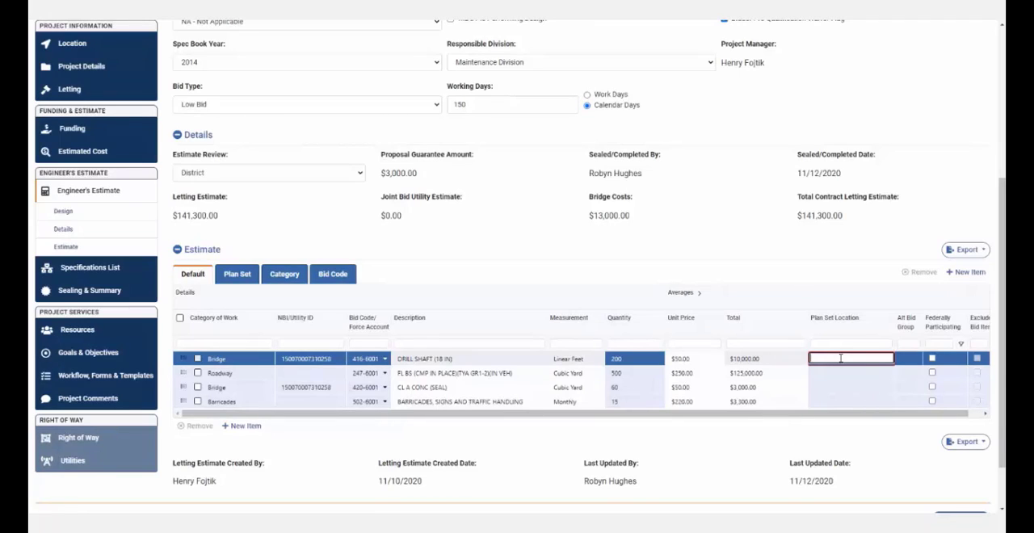
pyautogui.write('Sheet 200')
pyautogui.click(905, 359)
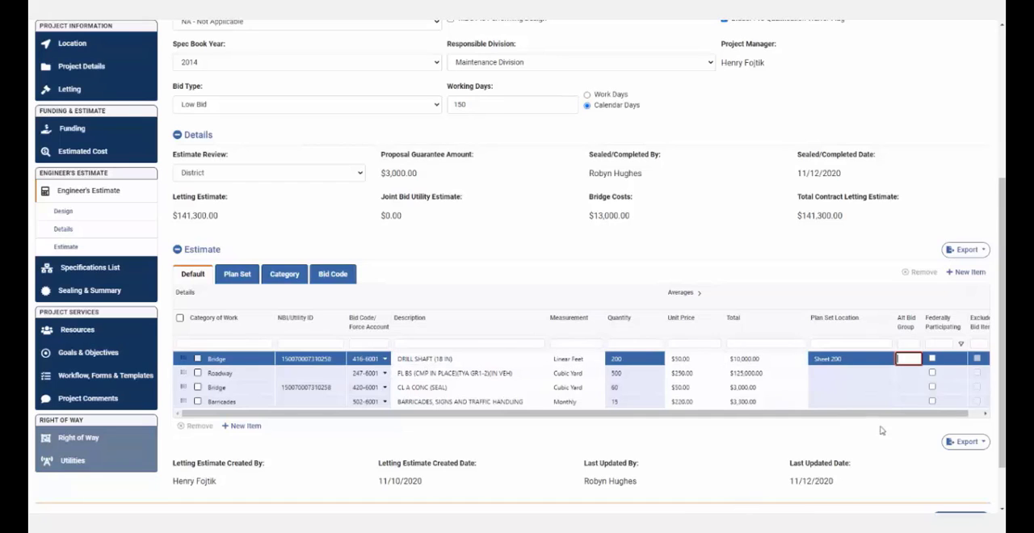
# - Save the project with the updated estimate and dismiss the confirmation message
pyautogui.scroll(-2, 915, 450)
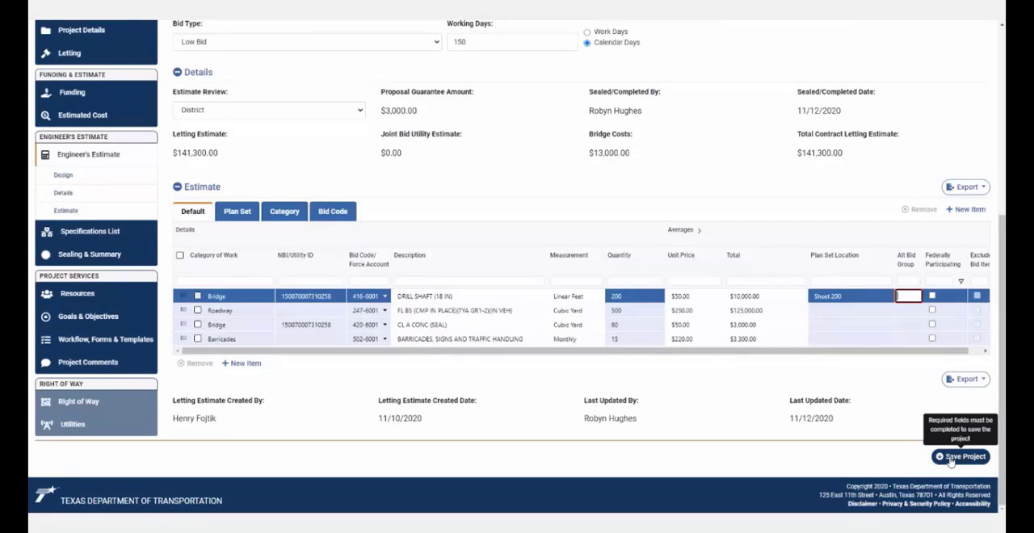
pyautogui.click(951, 457)
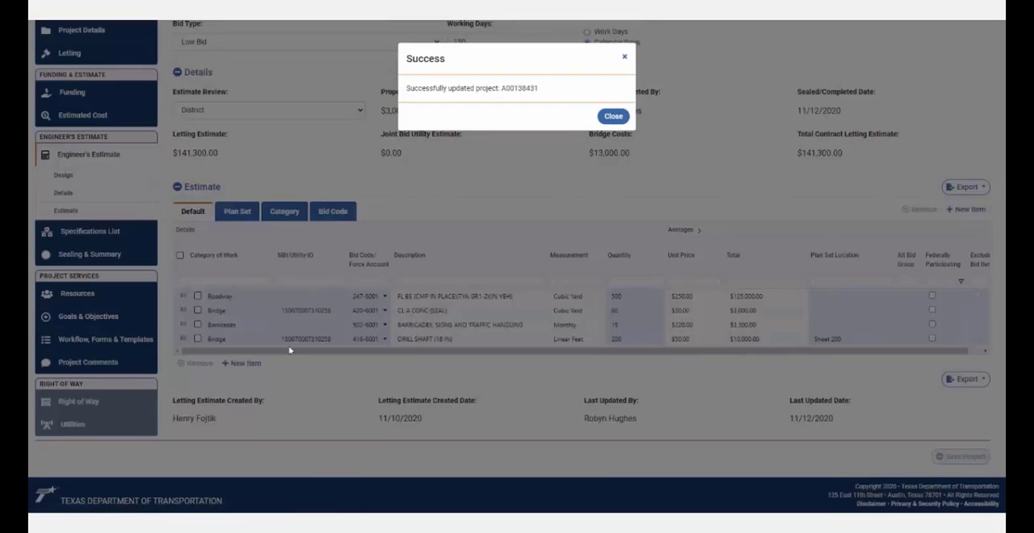
pyautogui.click(614, 117)
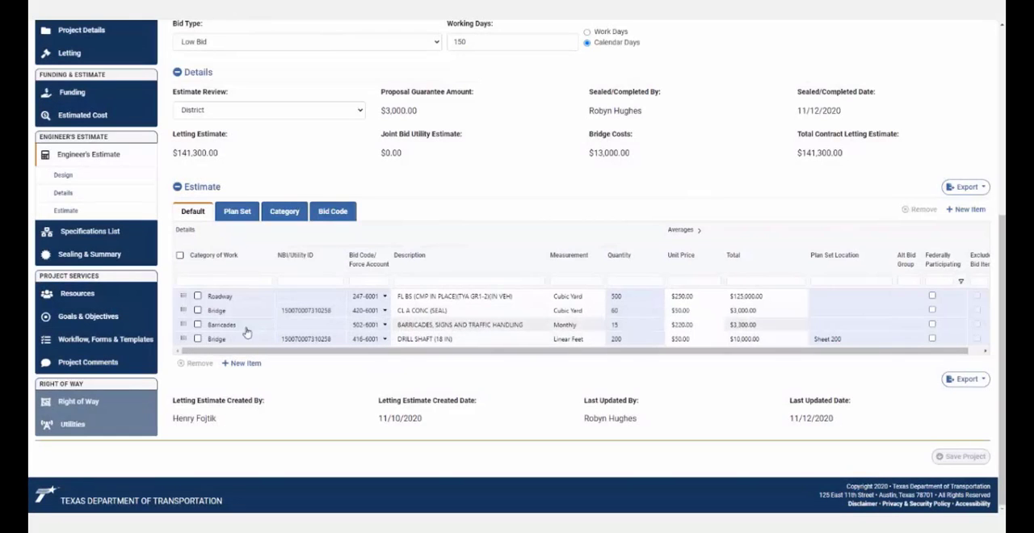
# - Remove the Barricades bid item 502-6001, BARRICADES, SIGNS AND TRAFFIC HANDLING, from the estimate and confirm the removal
pyautogui.click(198, 324)
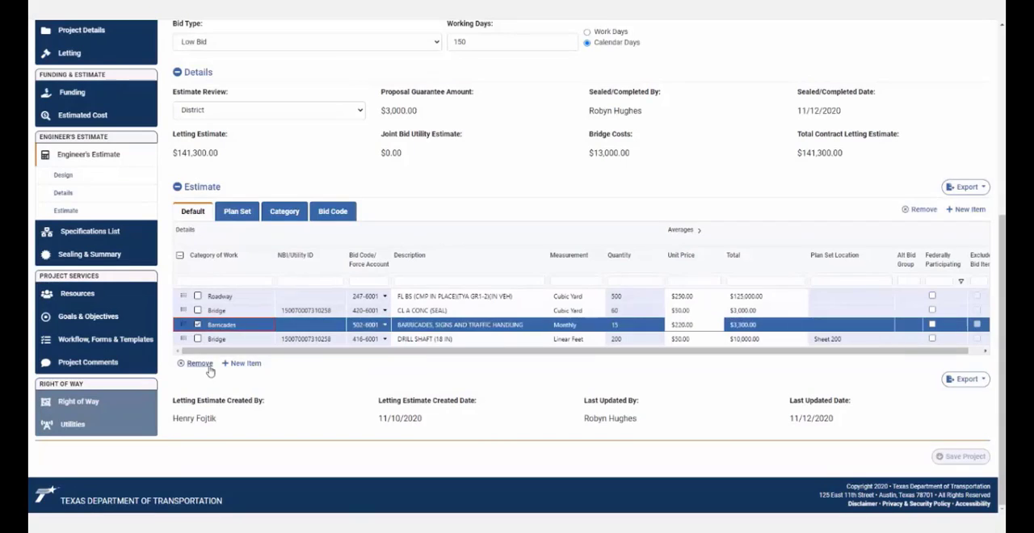
pyautogui.click(200, 363)
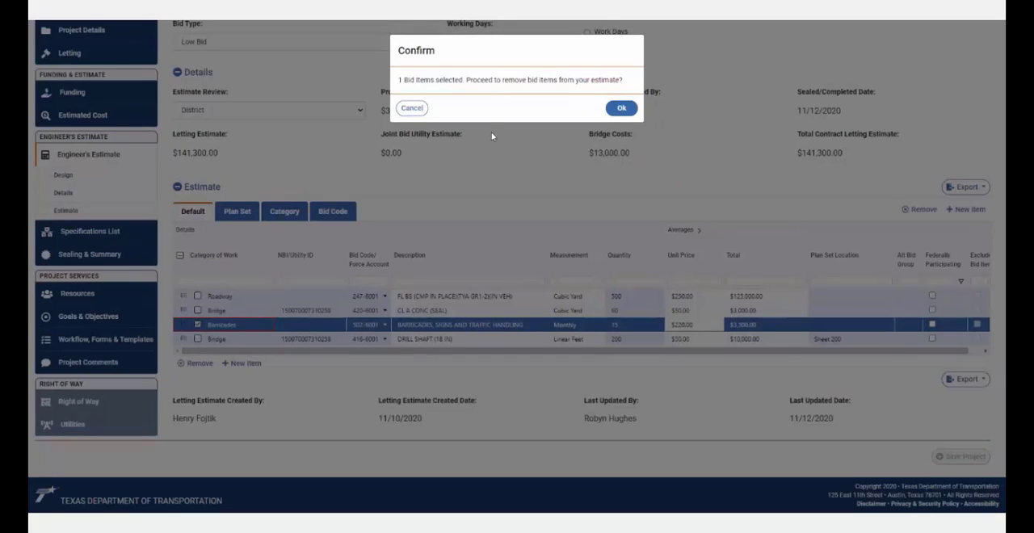
pyautogui.click(622, 110)
pyautogui.click(622, 110)
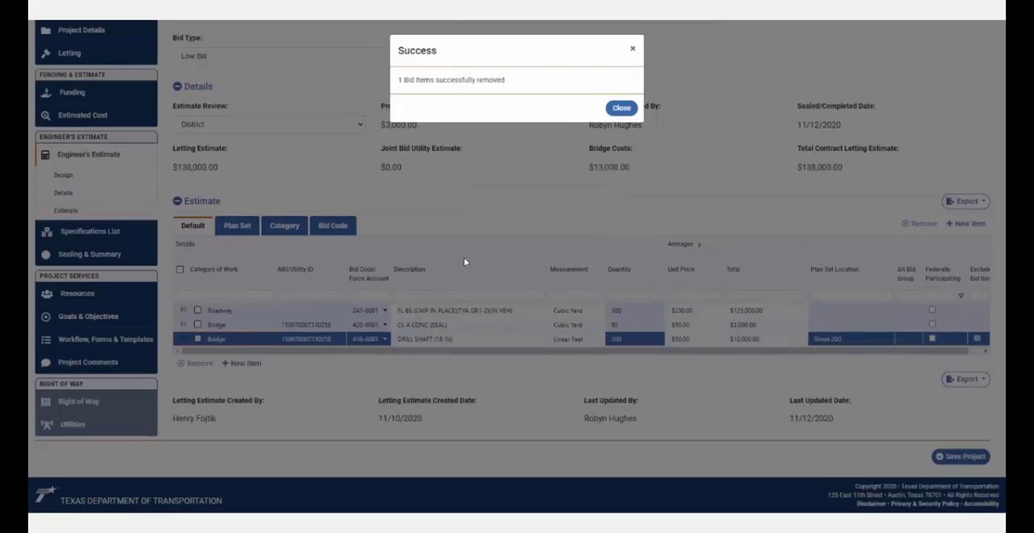
pyautogui.click(620, 109)
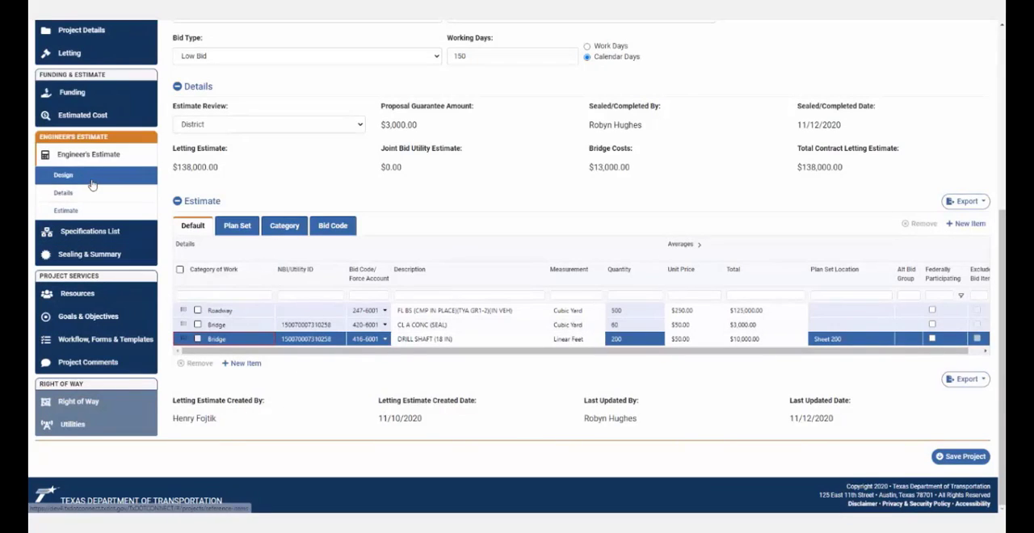
# - Open the Specifications List and remove reference item 520, WEIGHING AND MEASURING EQUIPMENT, from under standard specification 247, FLEXIBLE BASE
pyautogui.click(102, 240)
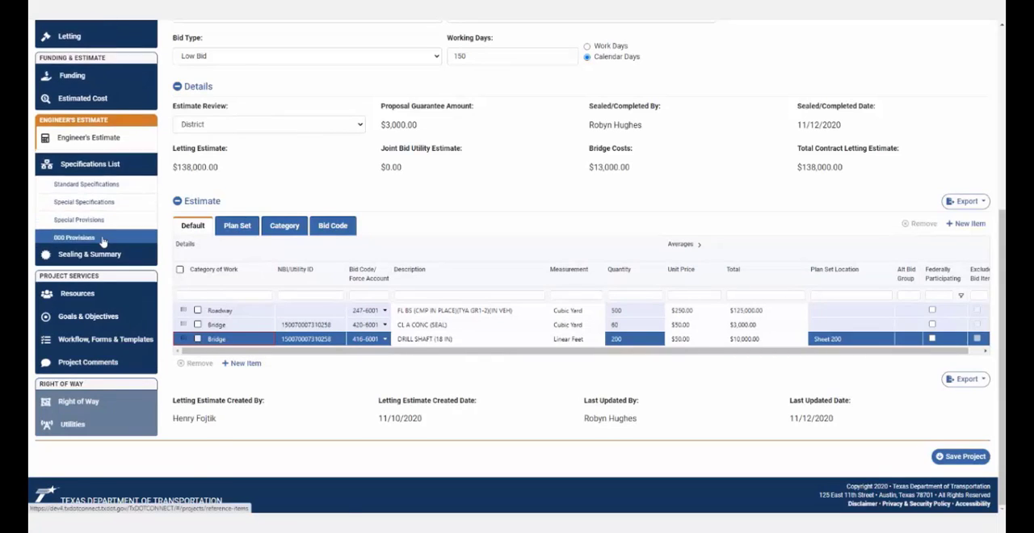
pyautogui.scroll(-5, 564, 372)
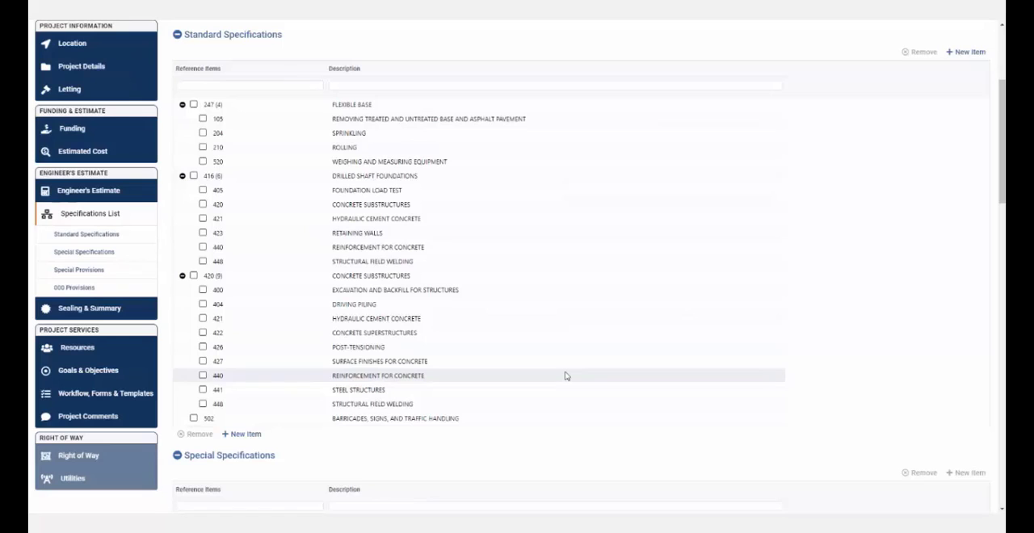
pyautogui.click(193, 104)
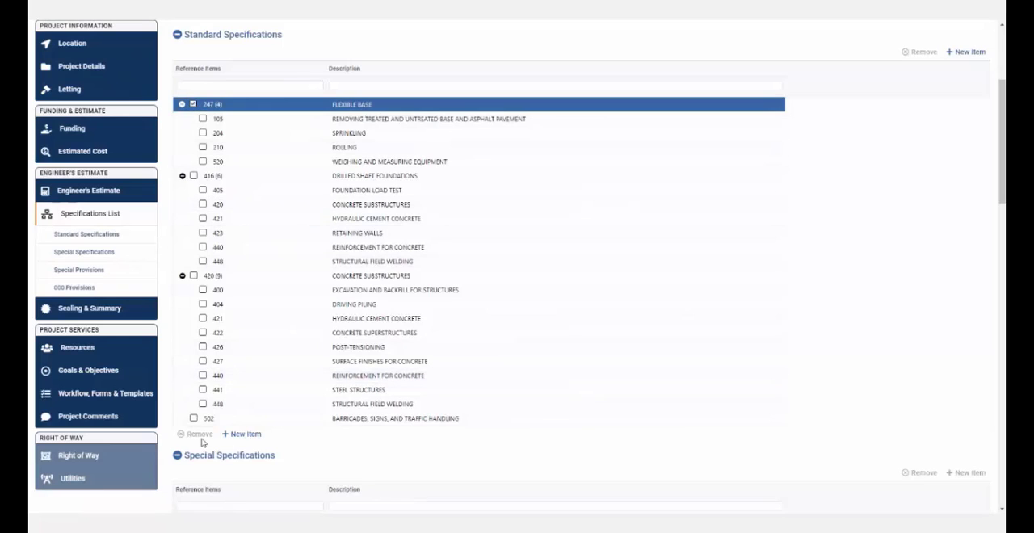
pyautogui.click(193, 104)
pyautogui.click(203, 161)
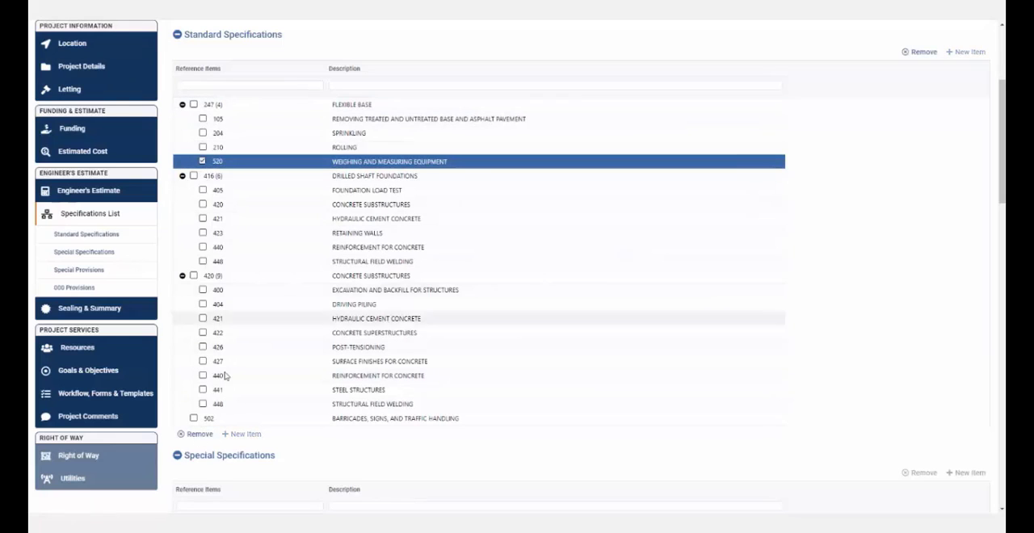
pyautogui.click(196, 435)
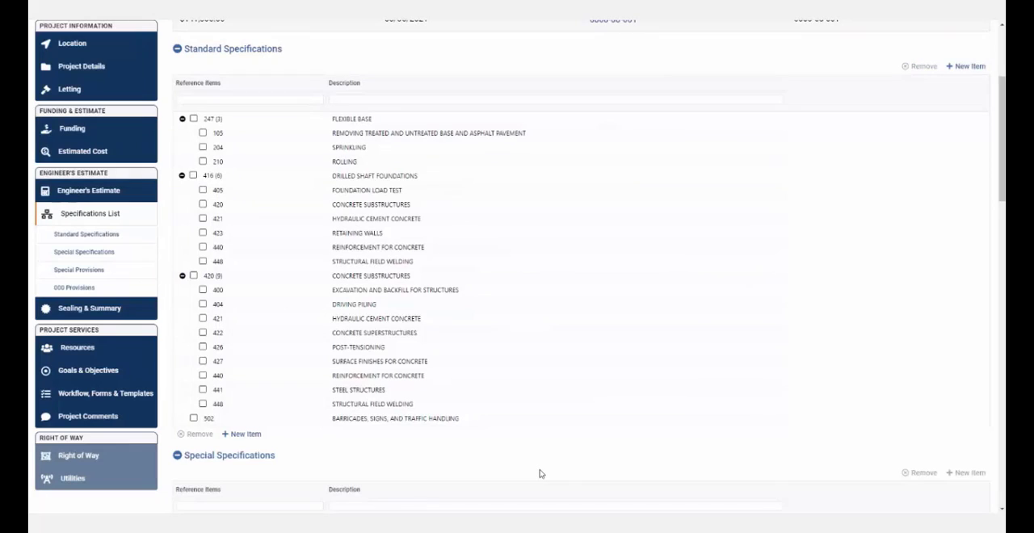
# - Add provision SP000-999, WAGE RATES, as a new item in the 000 Provisions list
pyautogui.scroll(-10, 540, 474)
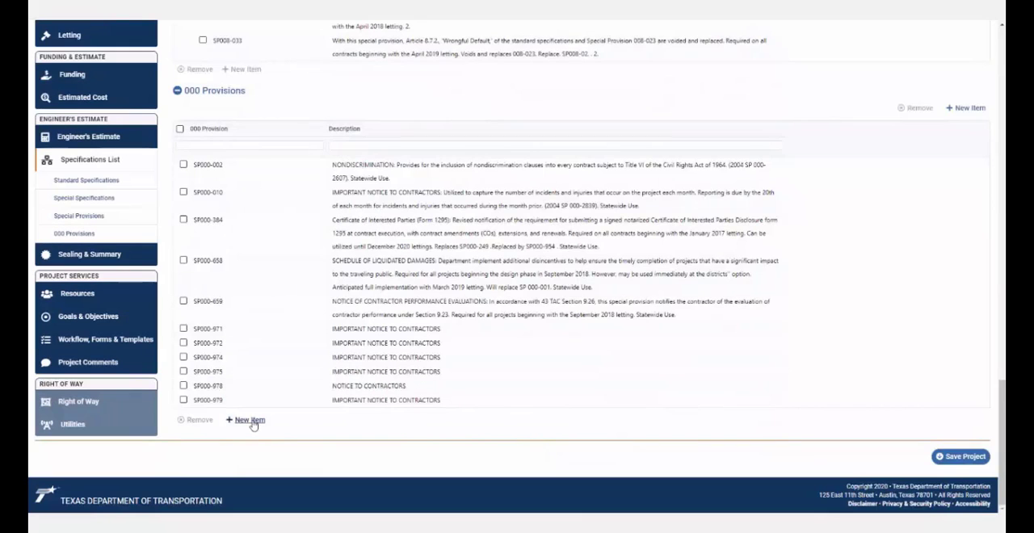
pyautogui.click(249, 420)
pyautogui.click(293, 401)
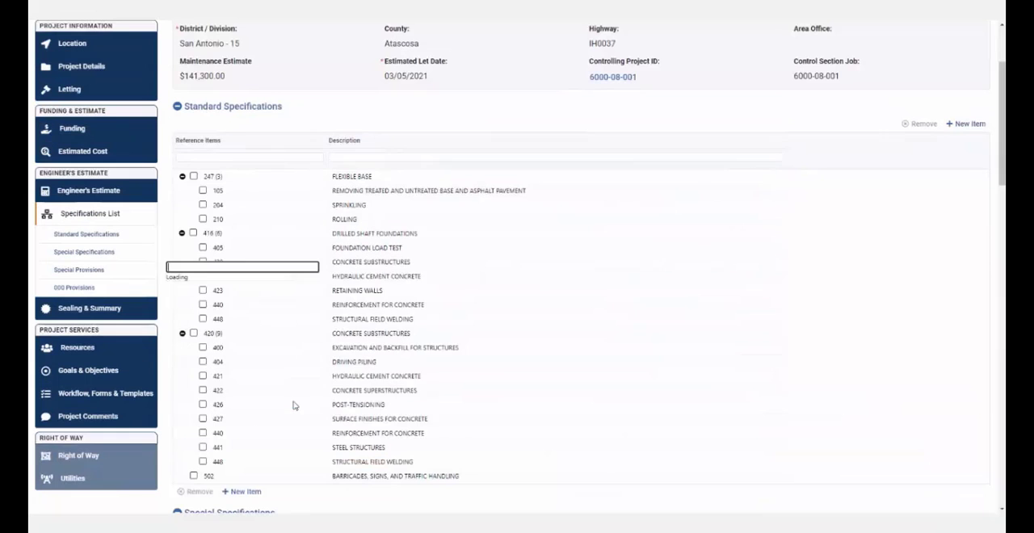
pyautogui.click(240, 383)
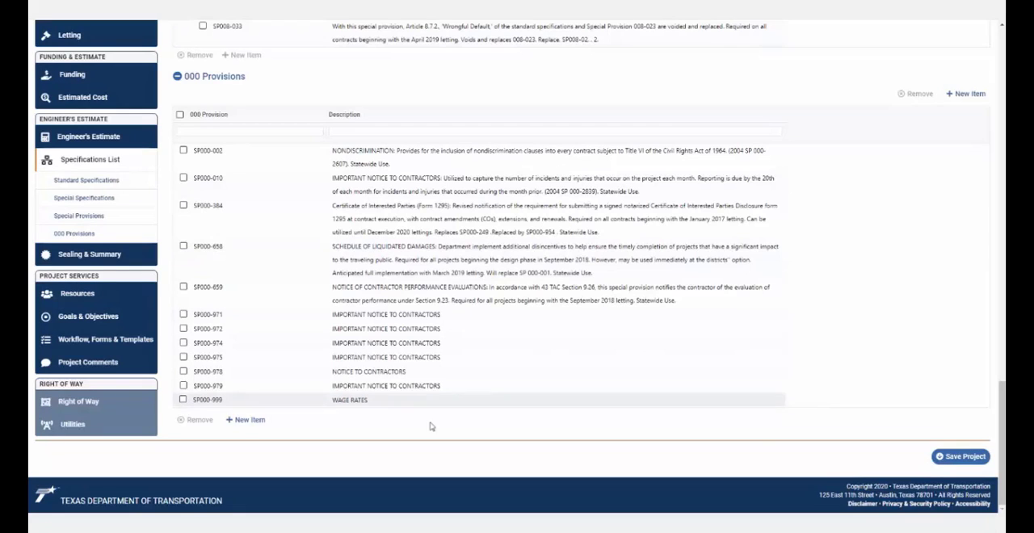
# - Go to the project's Location page and discard the unsaved specification changes
pyautogui.scroll(1, 89, 263)
pyautogui.scroll(1, 89, 262)
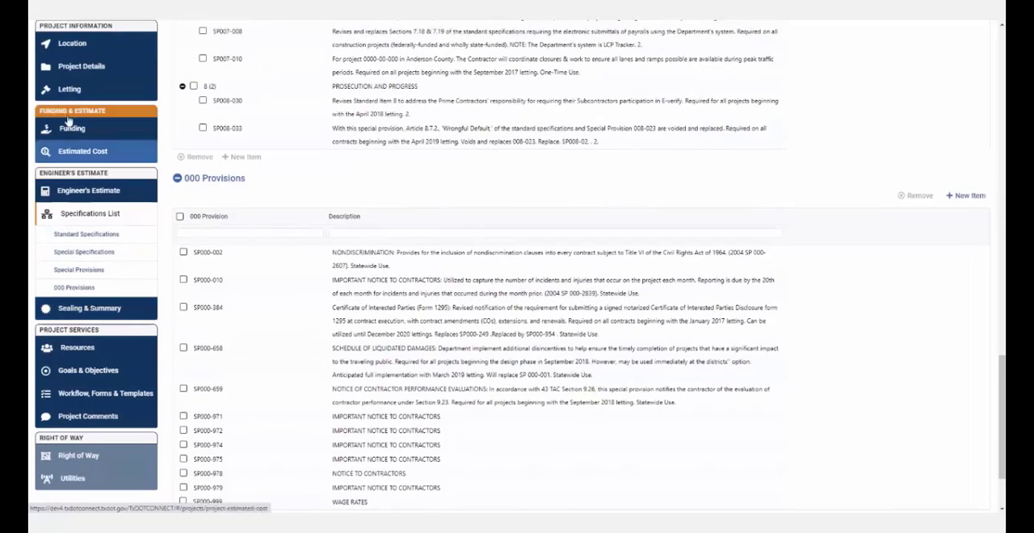
pyautogui.click(84, 54)
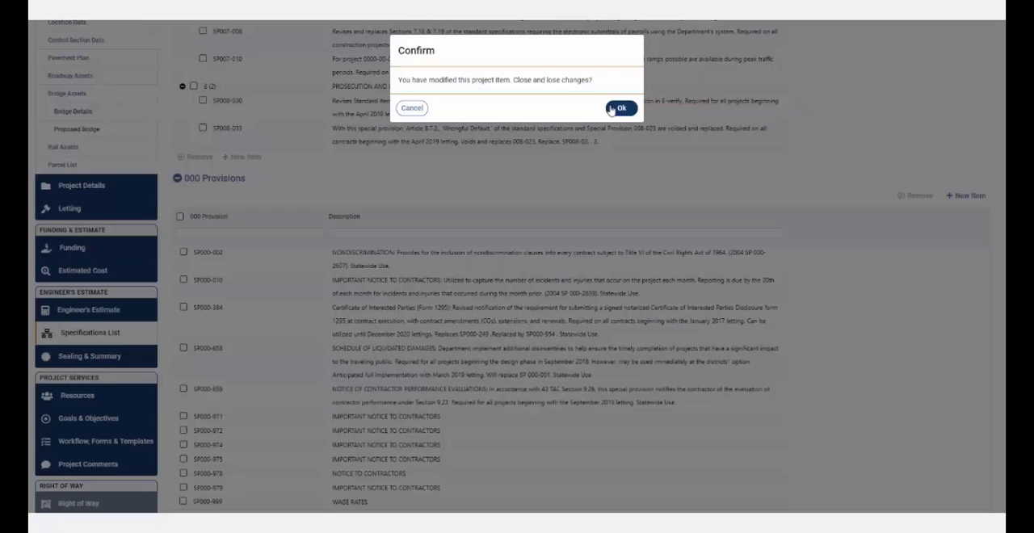
pyautogui.click(616, 109)
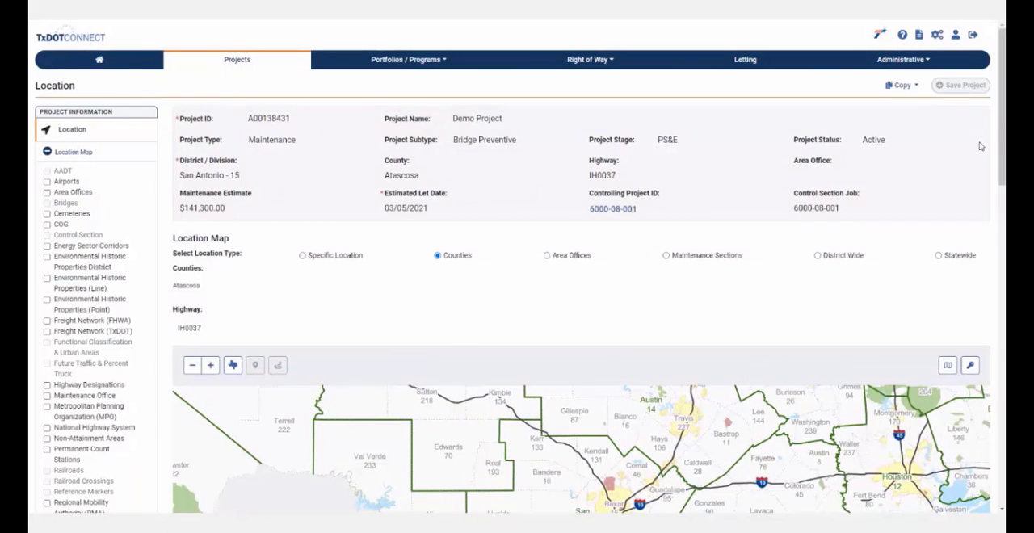
# - Review the Bridge Assets and Proposed Bridge tables on the Location page
pyautogui.scroll(-1, 1002, 145)
pyautogui.scroll(-5, 1003, 145)
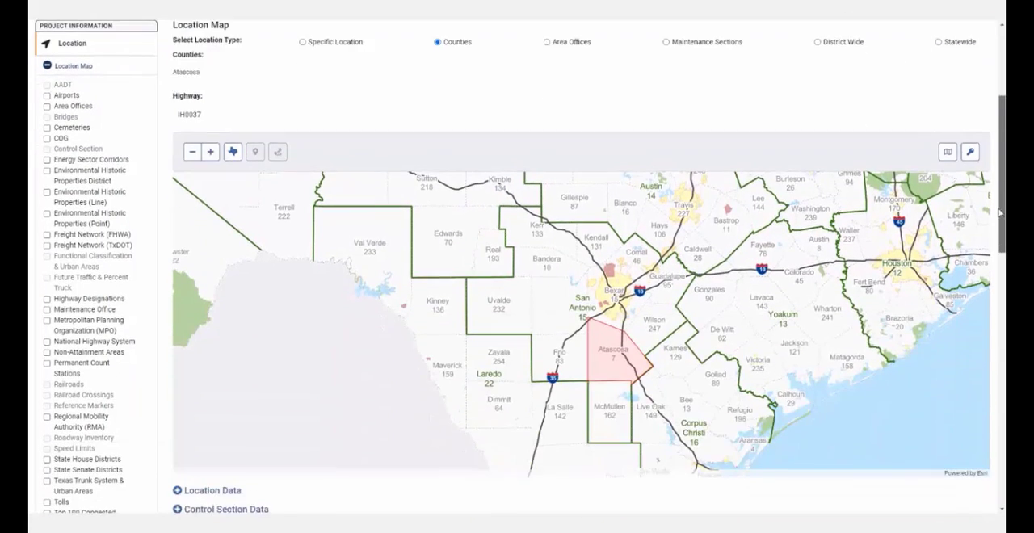
pyautogui.scroll(-5, 1003, 146)
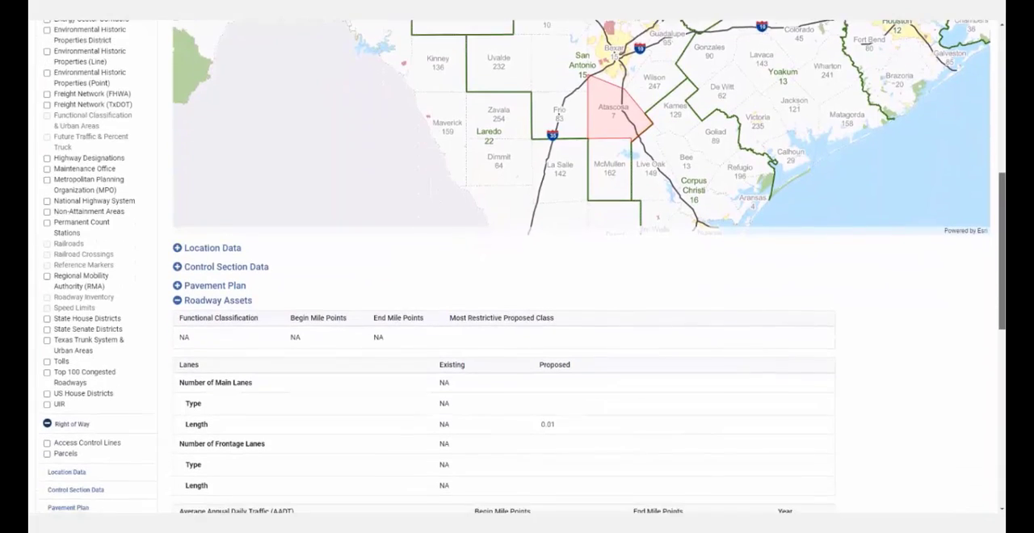
pyautogui.scroll(-1, 520, 266)
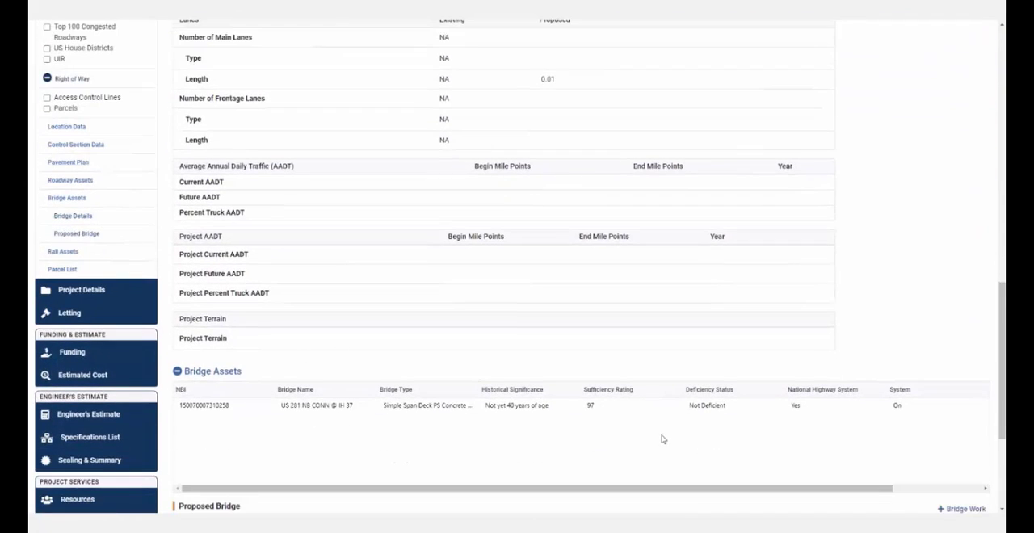
pyautogui.scroll(-2, 662, 436)
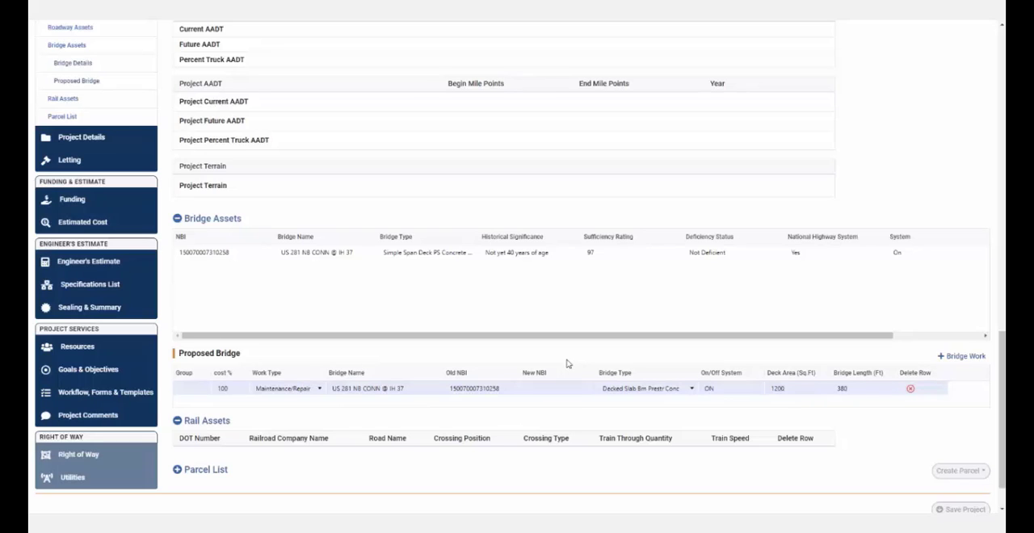
pyautogui.scroll(2, 567, 363)
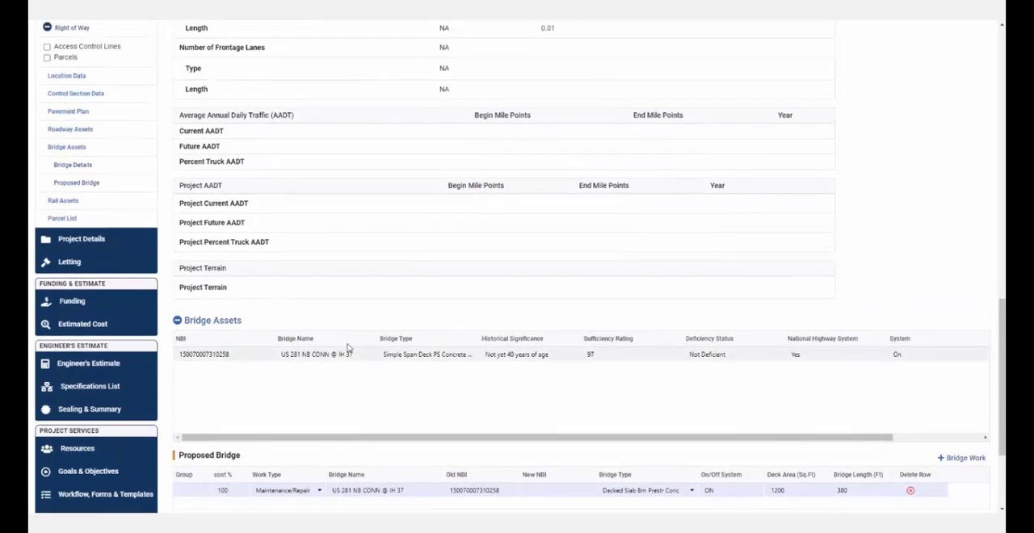
# - Open Sealing & Summary, select the Demo Project row, seal the project and dismiss the confirmation
pyautogui.click(108, 411)
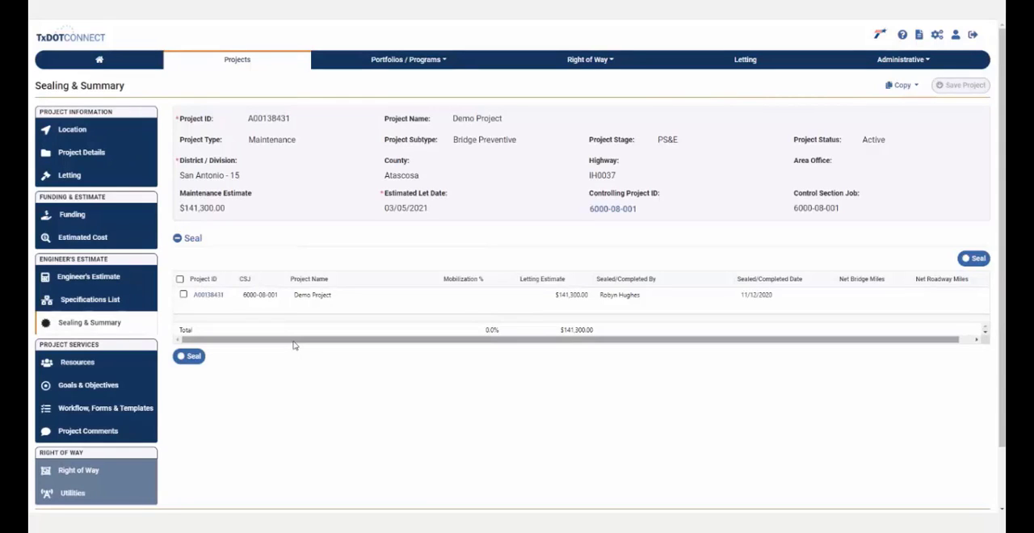
pyautogui.click(179, 280)
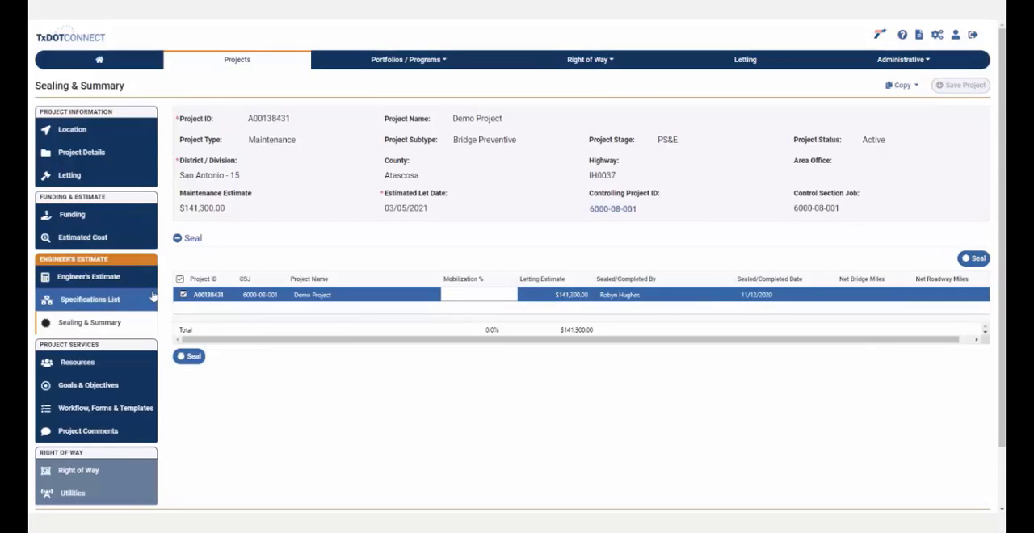
pyautogui.click(183, 296)
pyautogui.click(182, 295)
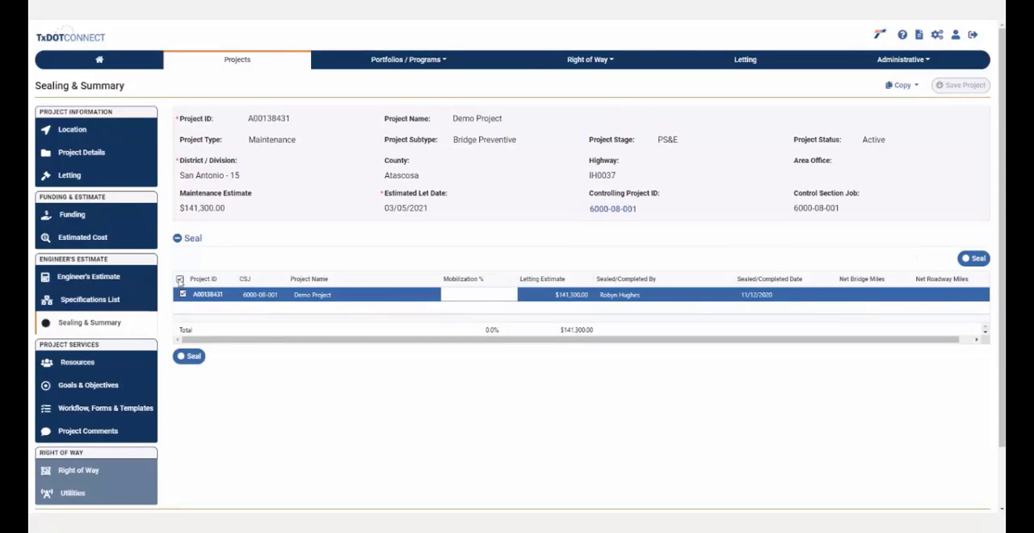
pyautogui.click(180, 279)
pyautogui.click(180, 280)
pyautogui.click(969, 259)
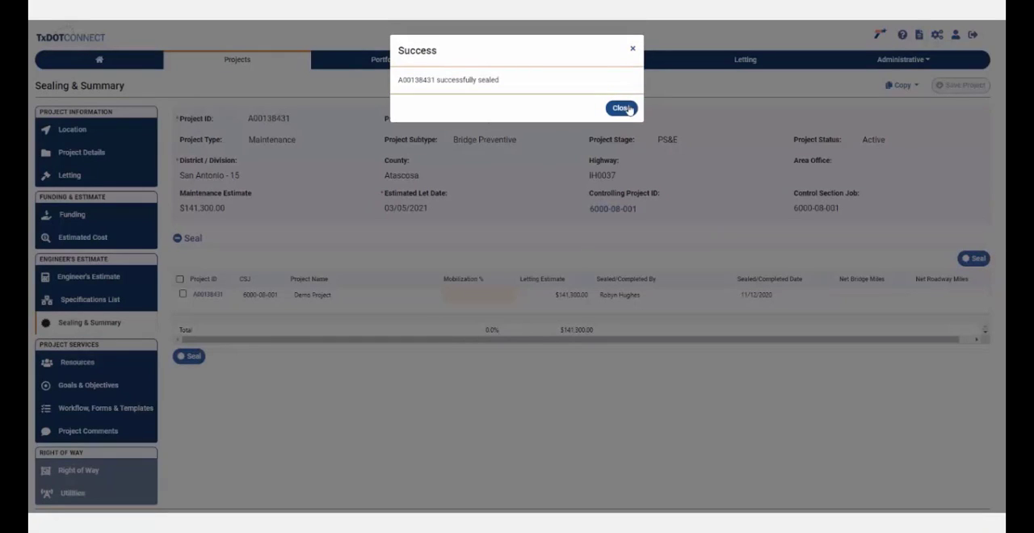
pyautogui.click(629, 110)
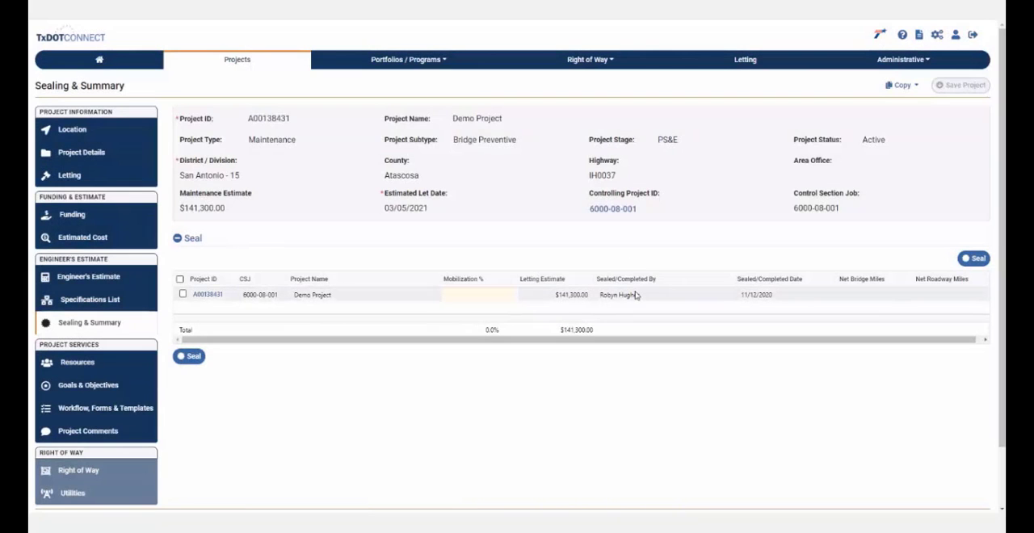